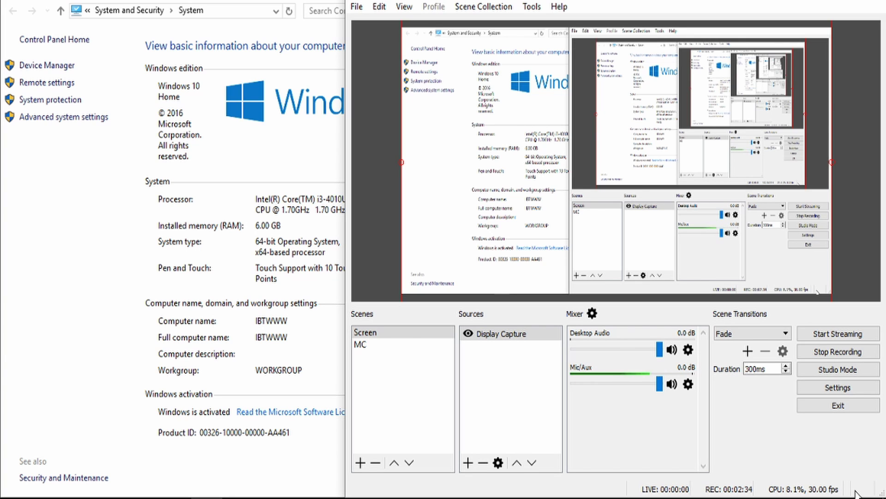
Step: Open OBS Settings from the File menu and move the window down and right
left_click(358, 12)
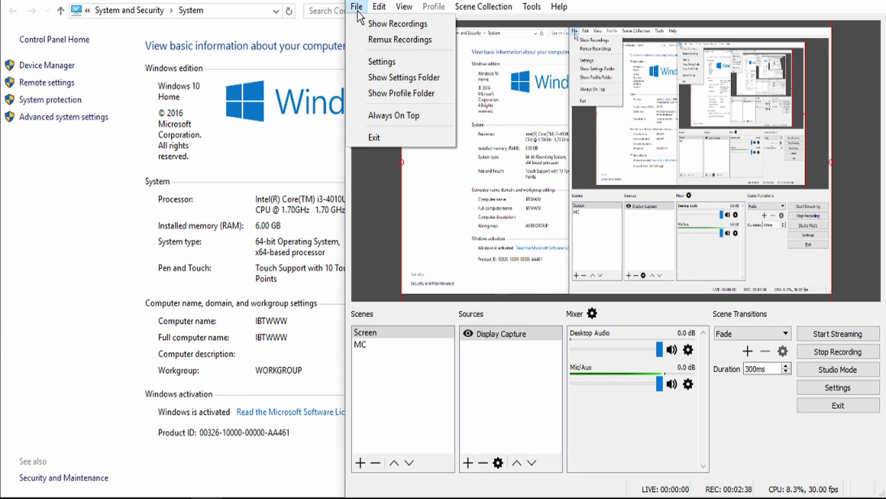
left_click(393, 65)
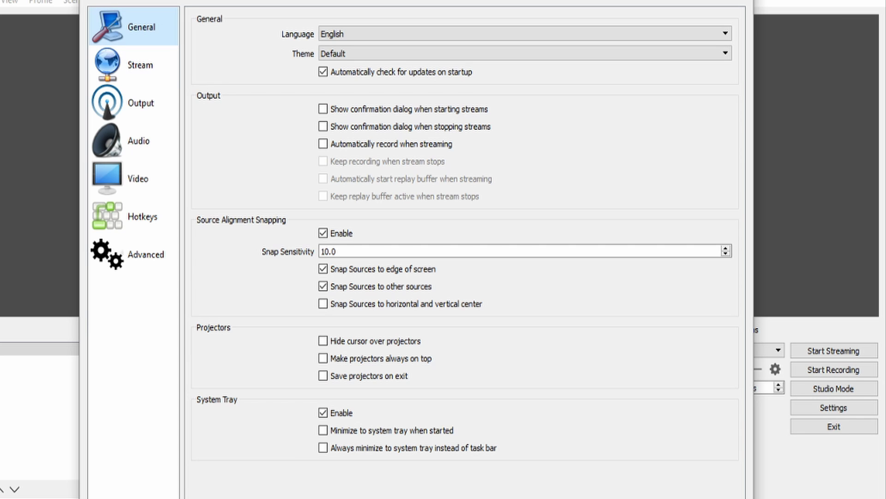
left_click_drag(167, 1, 188, 1)
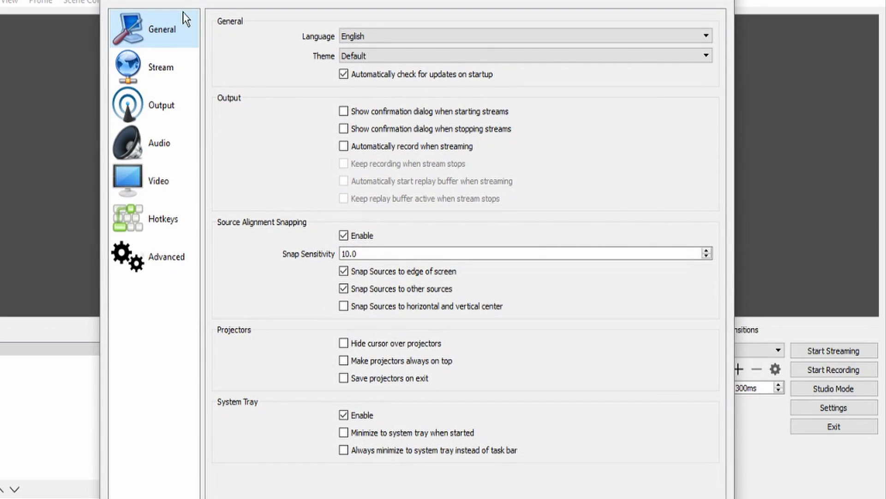
Step: Show the Stream page with Twitch and the US West: San Francisco server
left_click(171, 60)
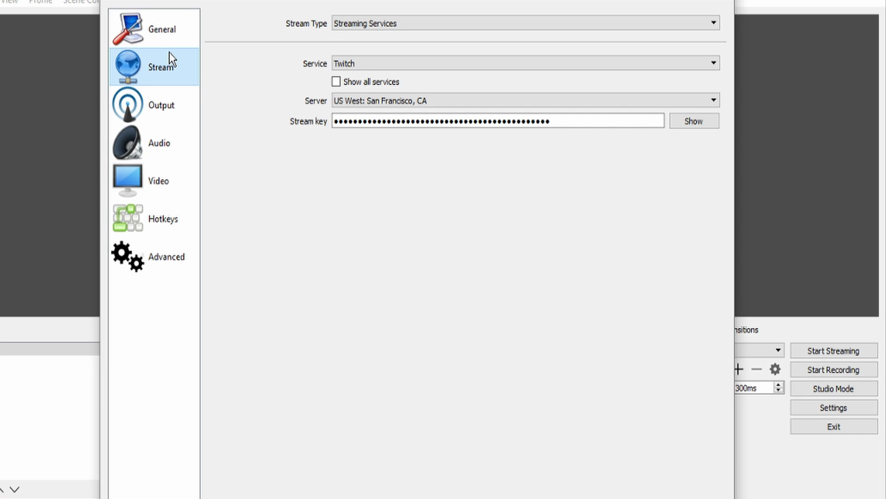
Step: On the Output page, try Simple mode with recording quality Same as stream, then return to Advanced
left_click(180, 121)
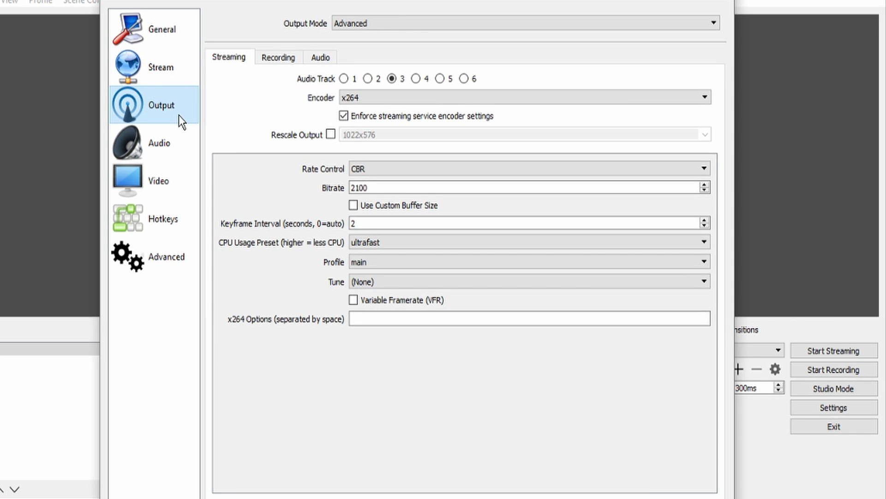
left_click(457, 25)
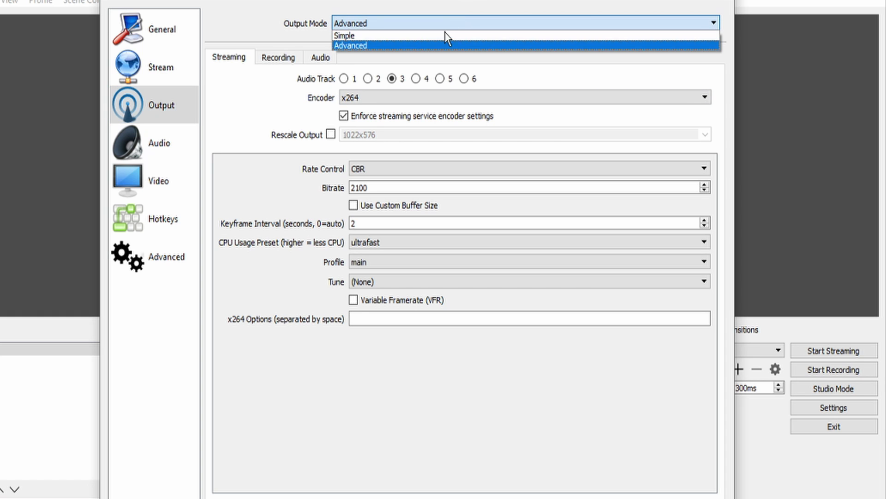
left_click(435, 36)
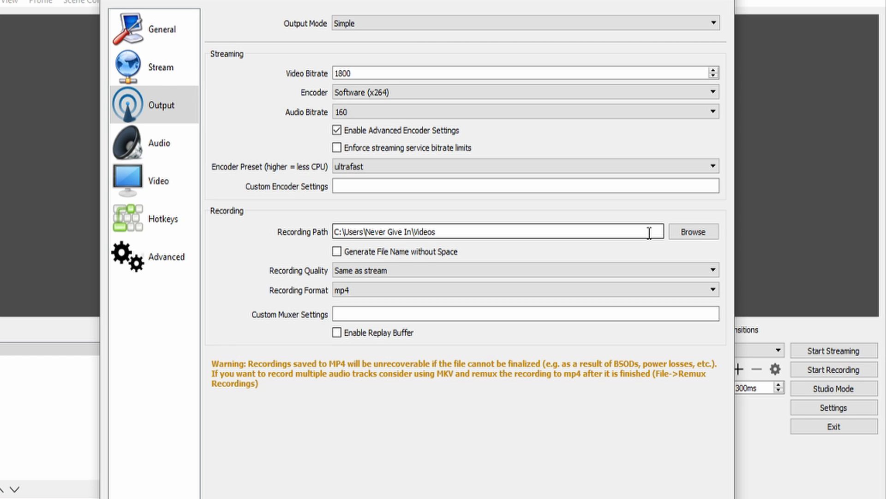
left_click(540, 279)
left_click(537, 274)
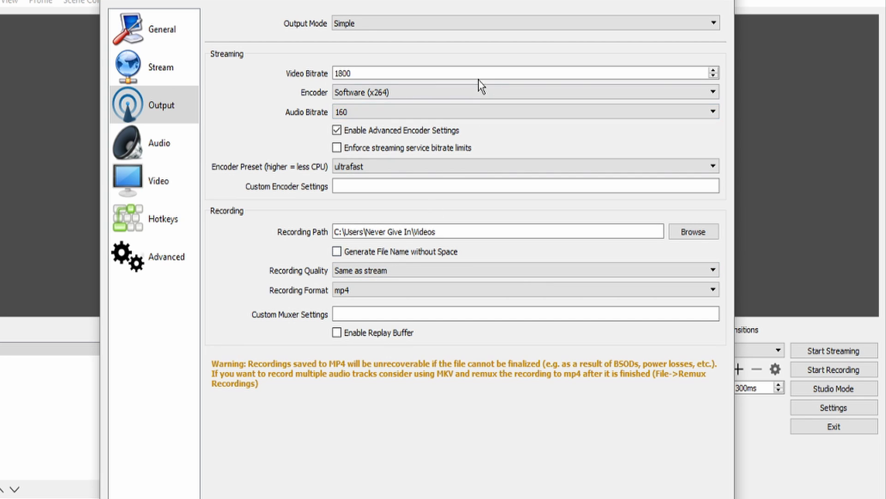
left_click(403, 24)
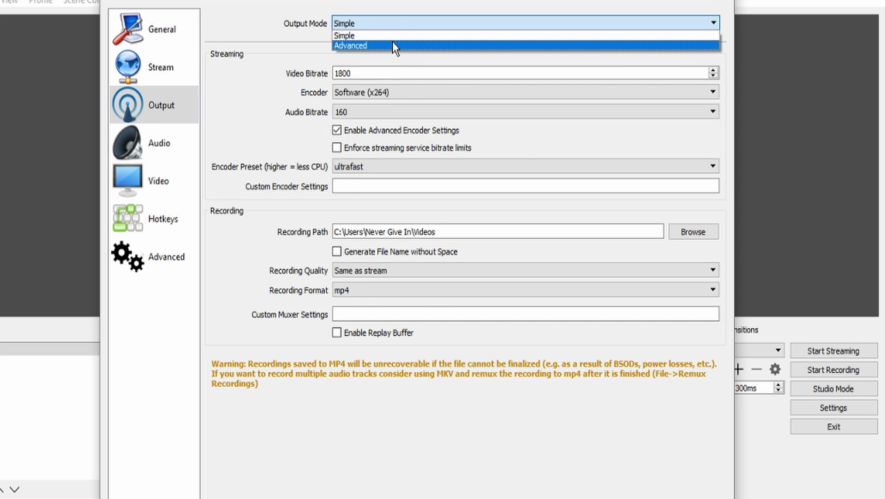
left_click(393, 46)
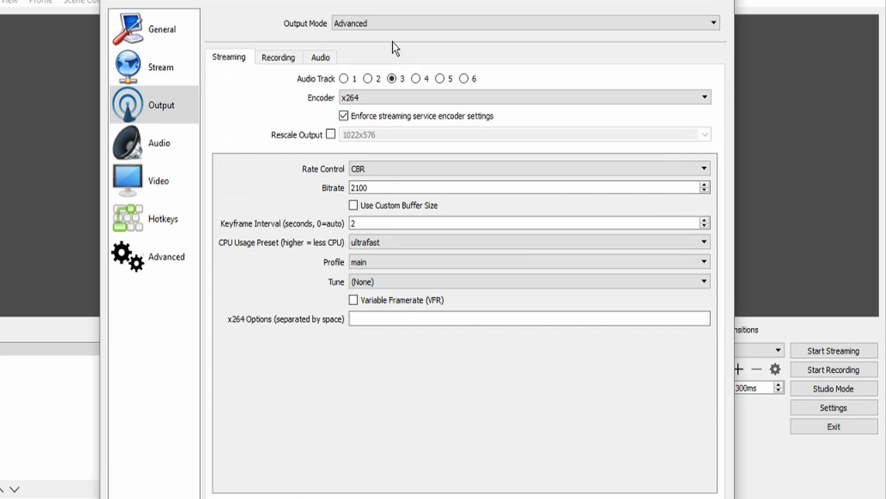
Step: On the Recording tab, keep the Standard recording type and mp4 format
left_click(280, 58)
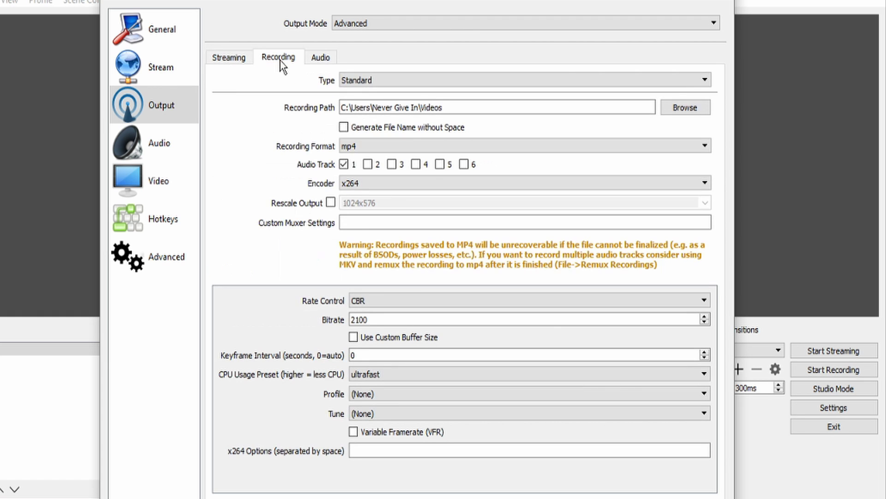
left_click(394, 80)
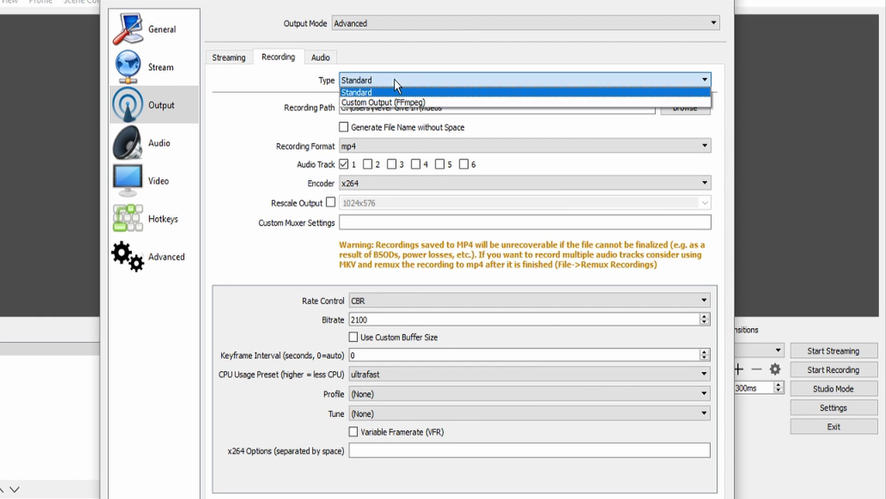
left_click(242, 203)
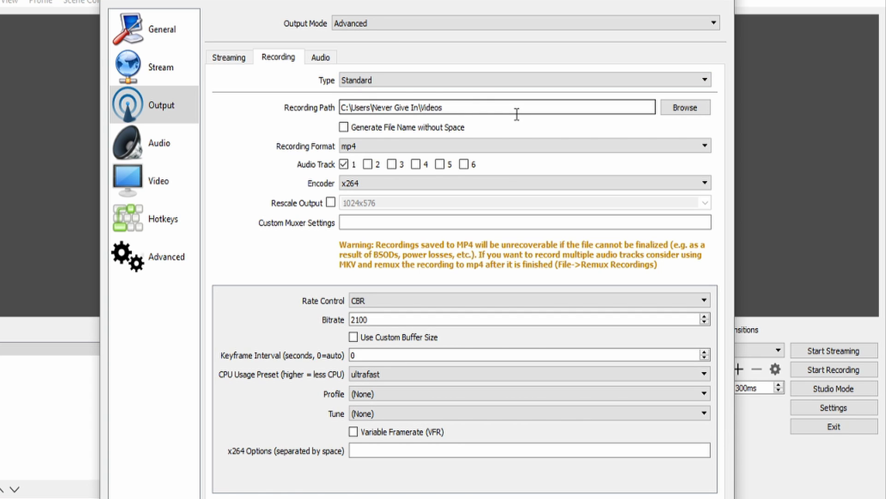
left_click(490, 145)
left_click(490, 144)
left_click(490, 146)
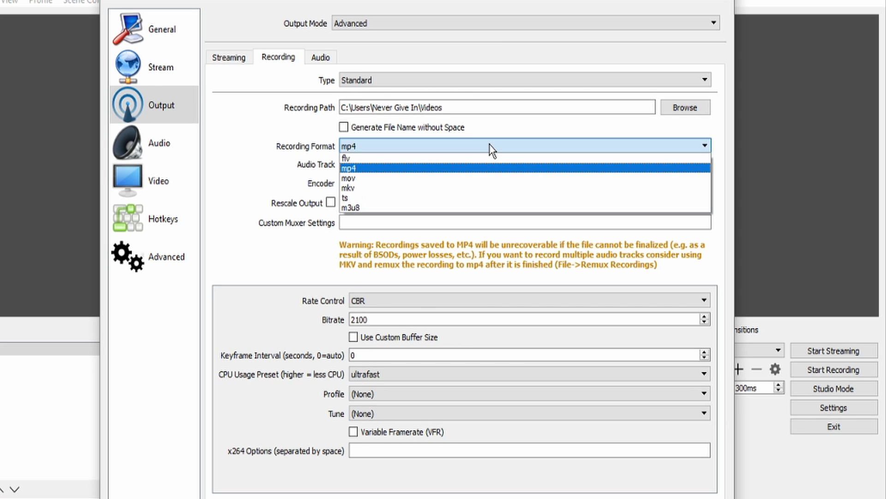
left_click(490, 147)
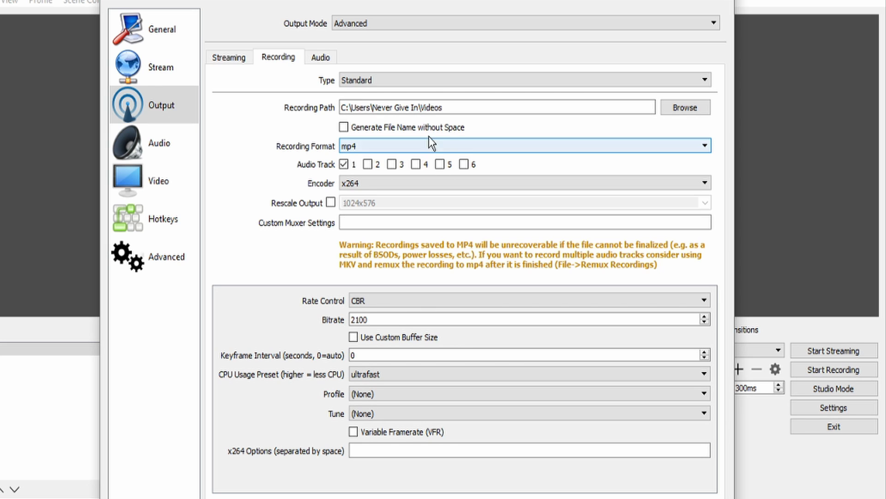
Step: Leave only audio track 1 checked and choose x264 as the recording encoder
left_click(367, 166)
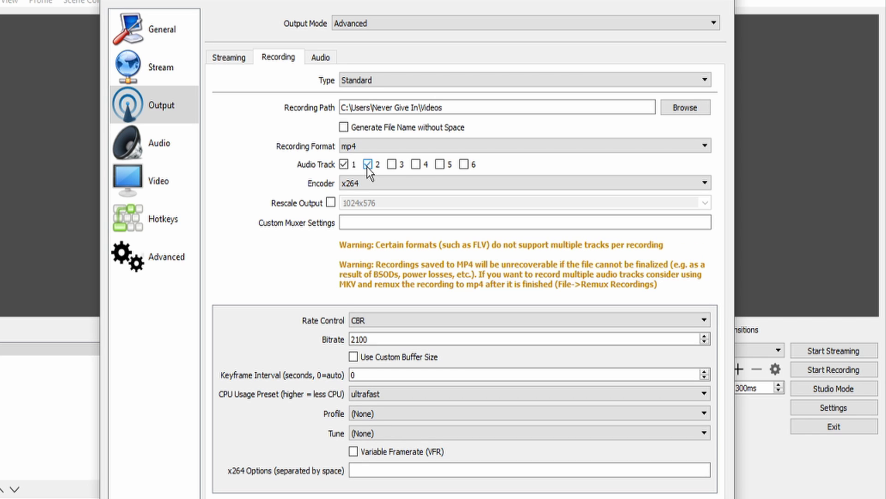
left_click(367, 166)
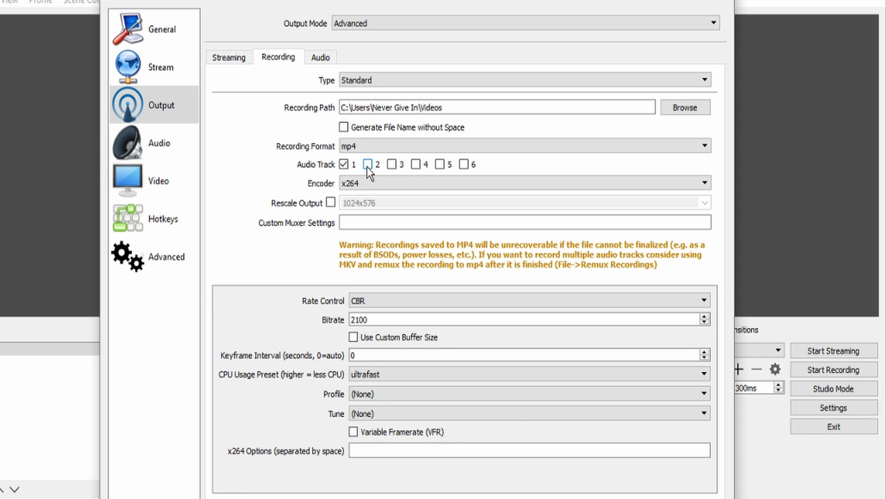
left_click(386, 185)
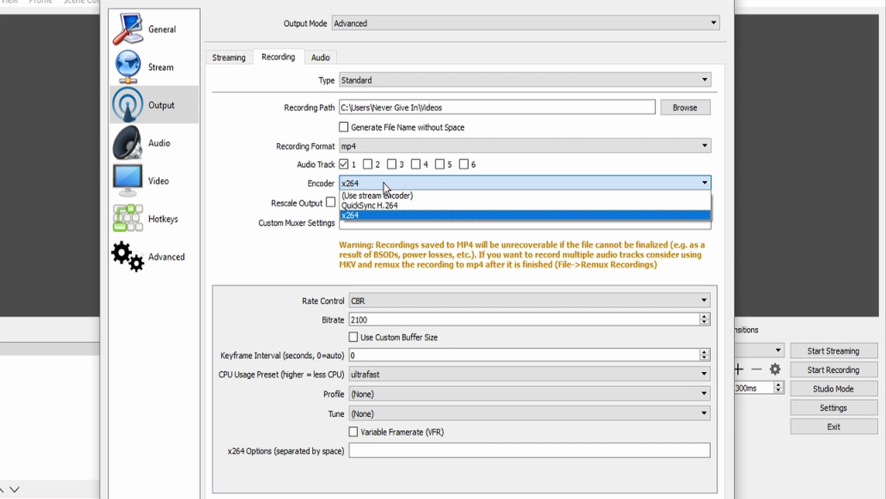
left_click(363, 216)
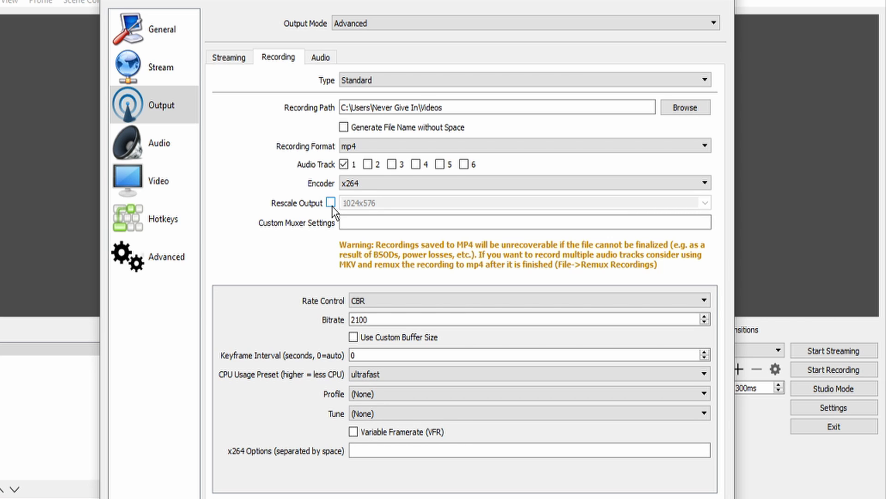
left_click(450, 296)
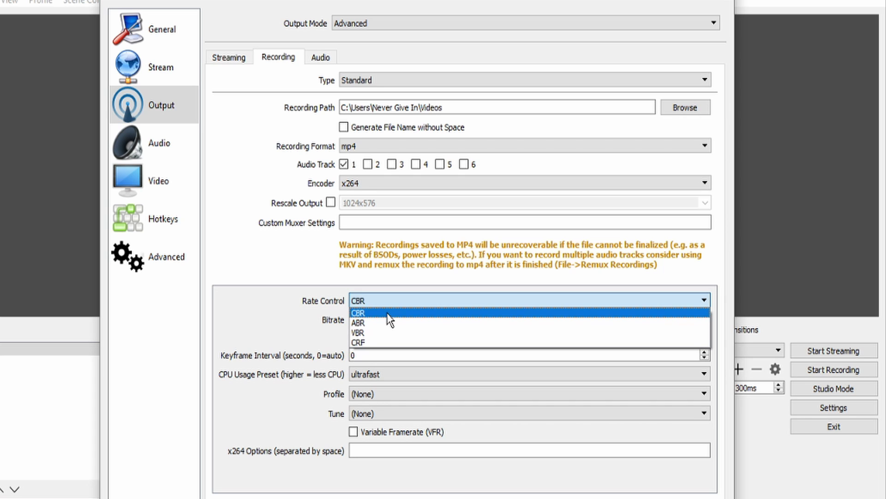
left_click(390, 314)
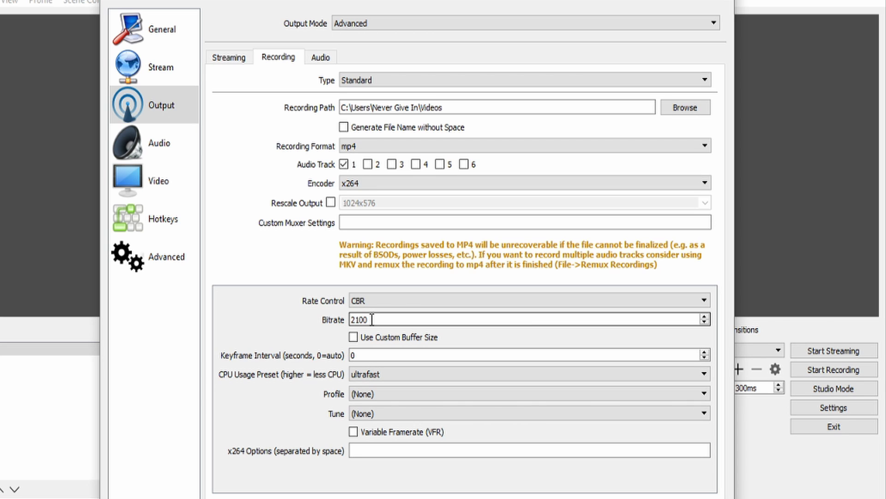
left_click(429, 375)
left_click(429, 375)
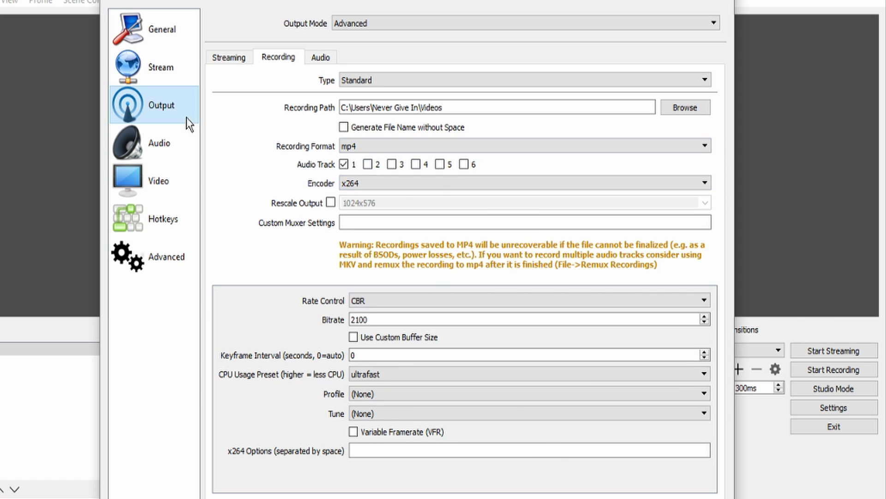
Step: On the Audio page, keep 44.1khz sample rate, Stereo channels and Headset Mic as microphone
left_click(158, 138)
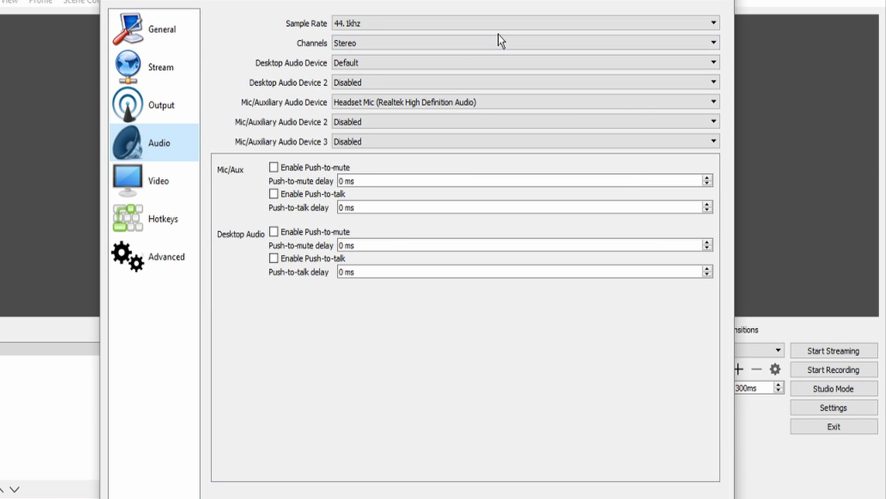
left_click(474, 30)
left_click(473, 30)
left_click(460, 50)
left_click(460, 50)
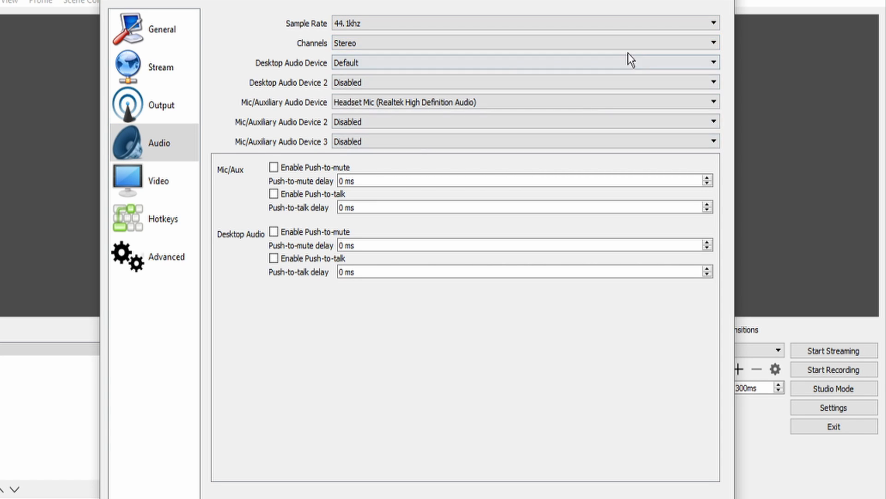
left_click(429, 101)
left_click(429, 100)
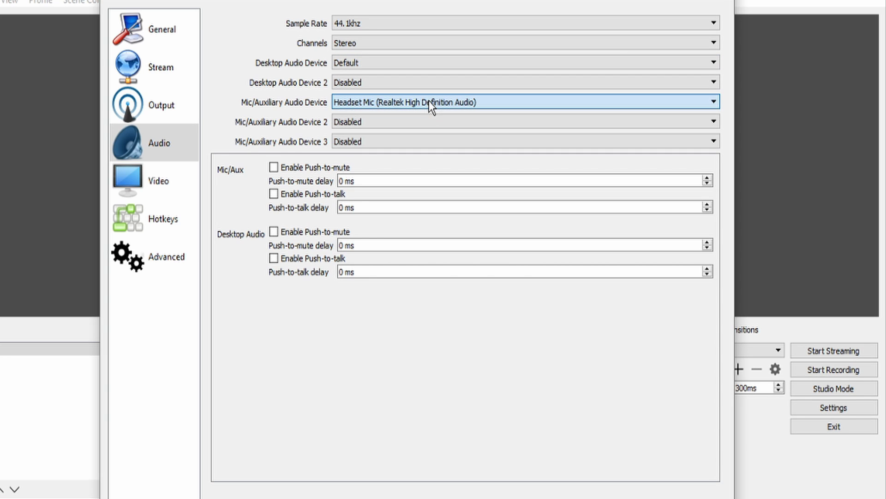
Step: On the Video page, set Common FPS Values to 30 and keep the Bicubic downscale filter
left_click(154, 199)
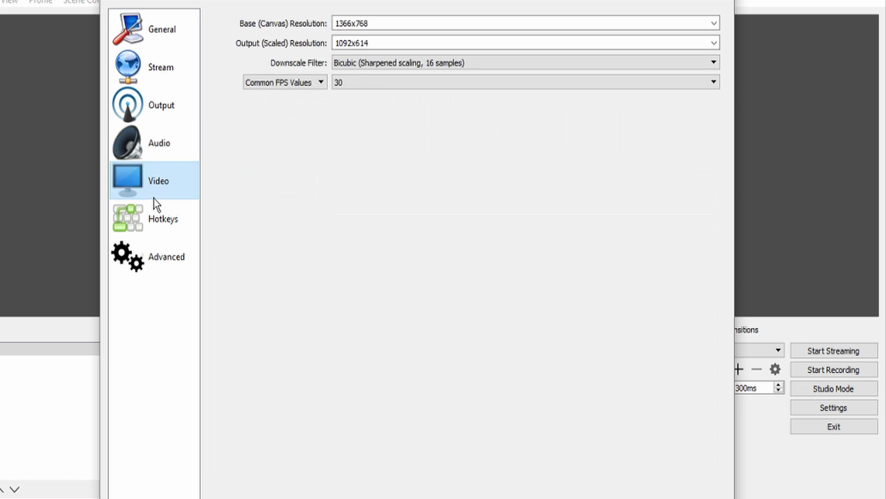
left_click(450, 83)
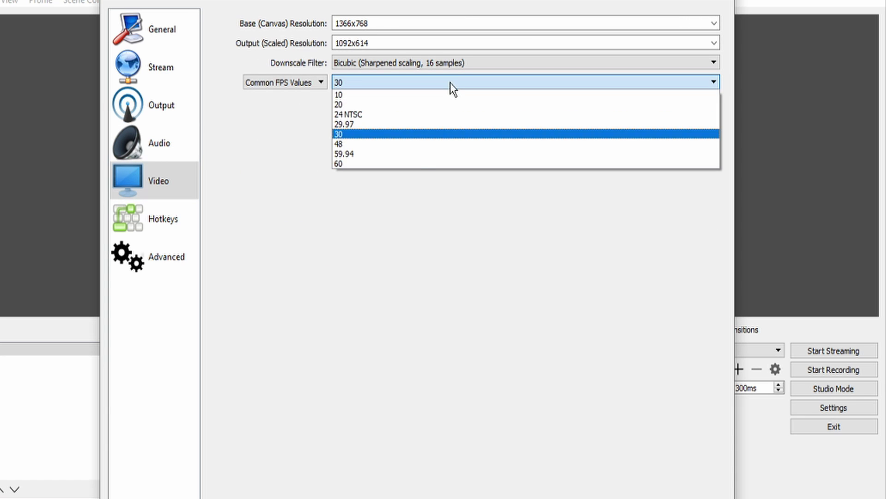
left_click(386, 133)
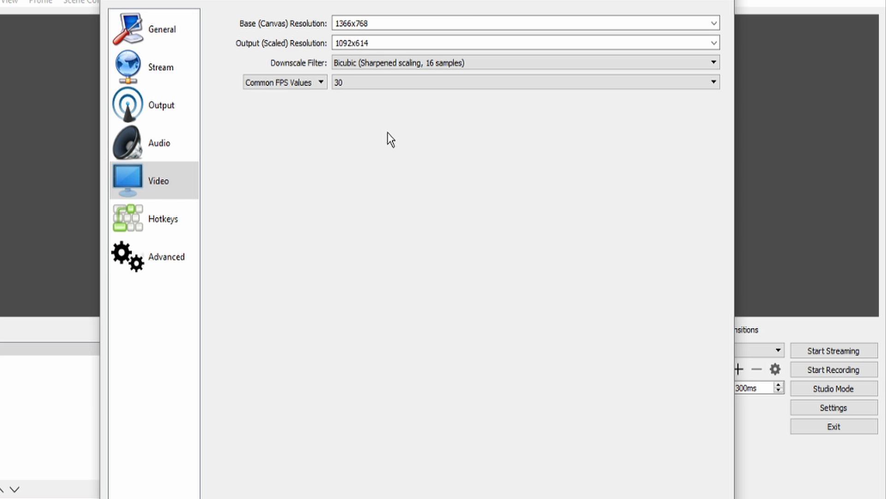
left_click(478, 64)
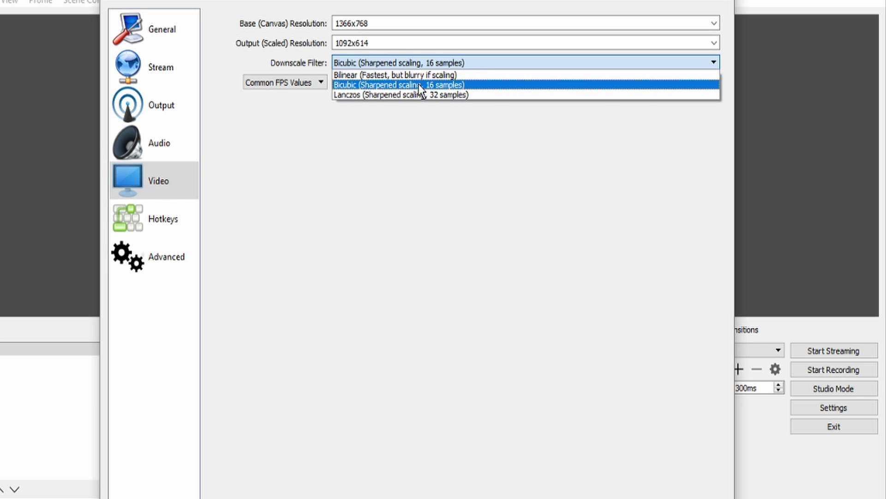
left_click(382, 85)
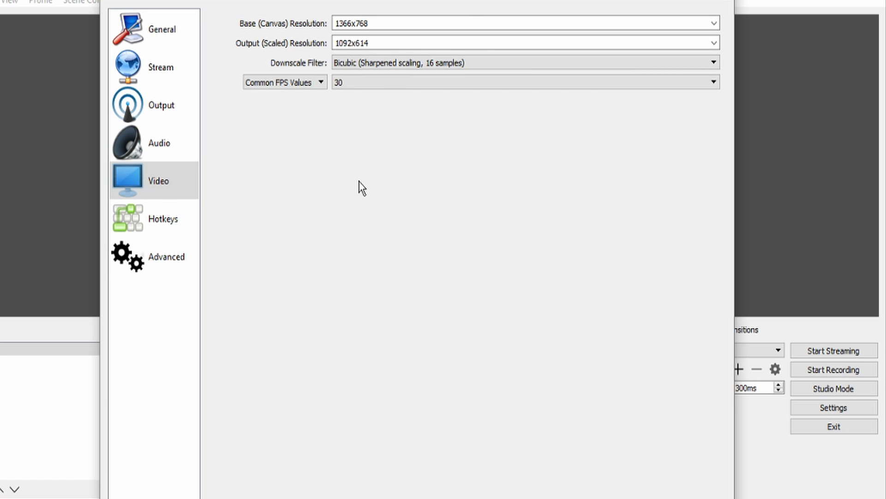
Step: Review the Hotkeys page, then scroll through the Advanced page to the reconnect settings
left_click(178, 235)
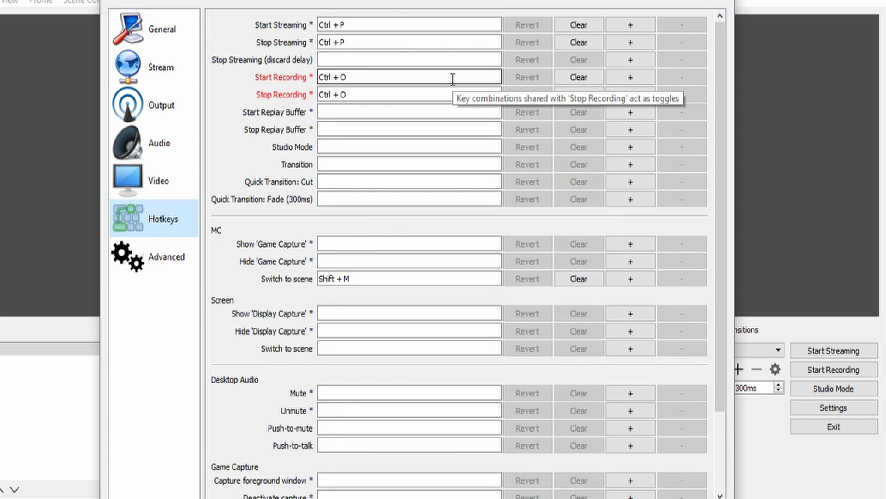
left_click(162, 266)
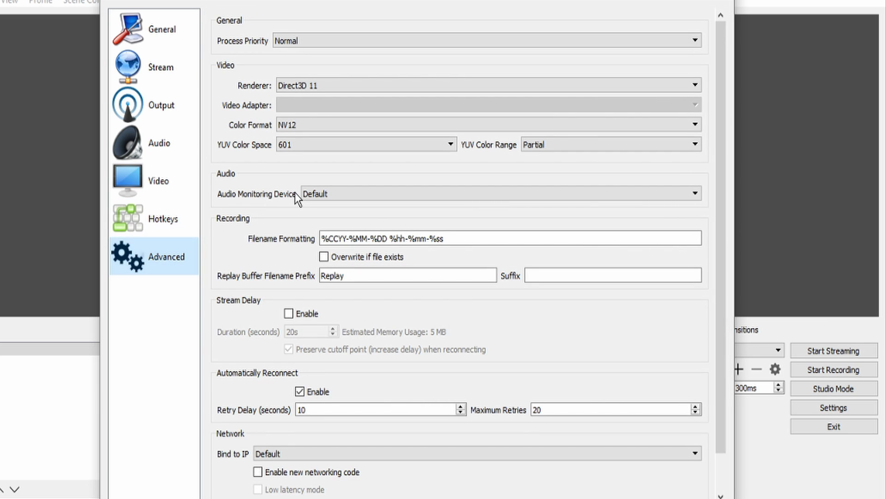
left_click(328, 239)
scroll(459, 250, "down", 2)
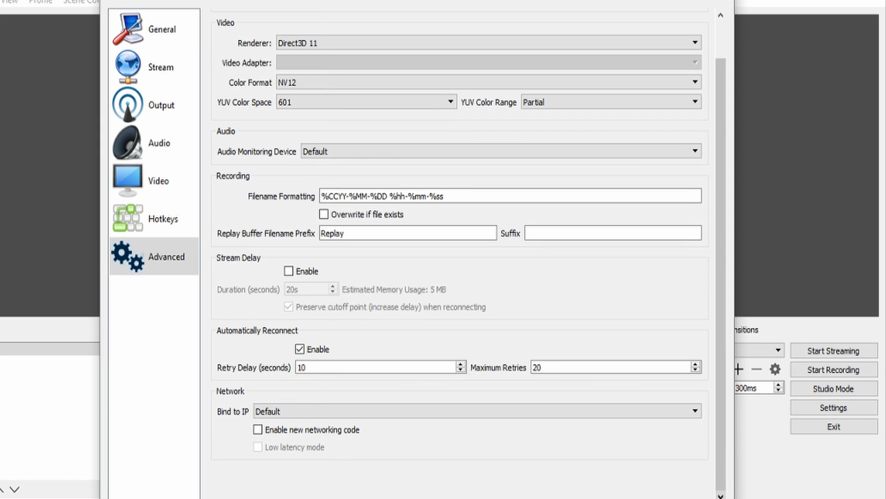